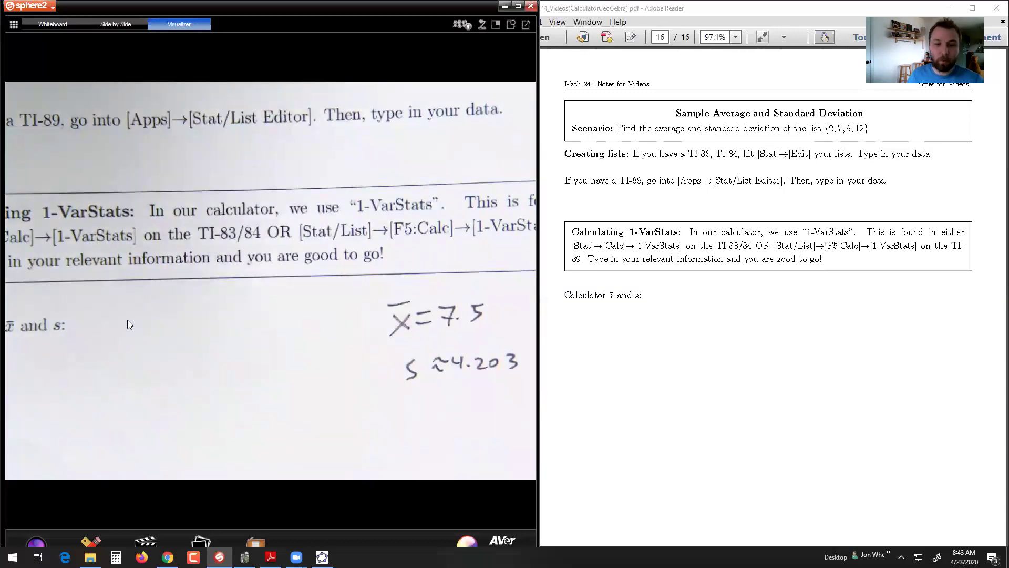
# - Write x̄ = 7.5 and s ≈ 4.203 on the notes page under the Sphere2 camera
pyautogui.moveTo(244, 557)
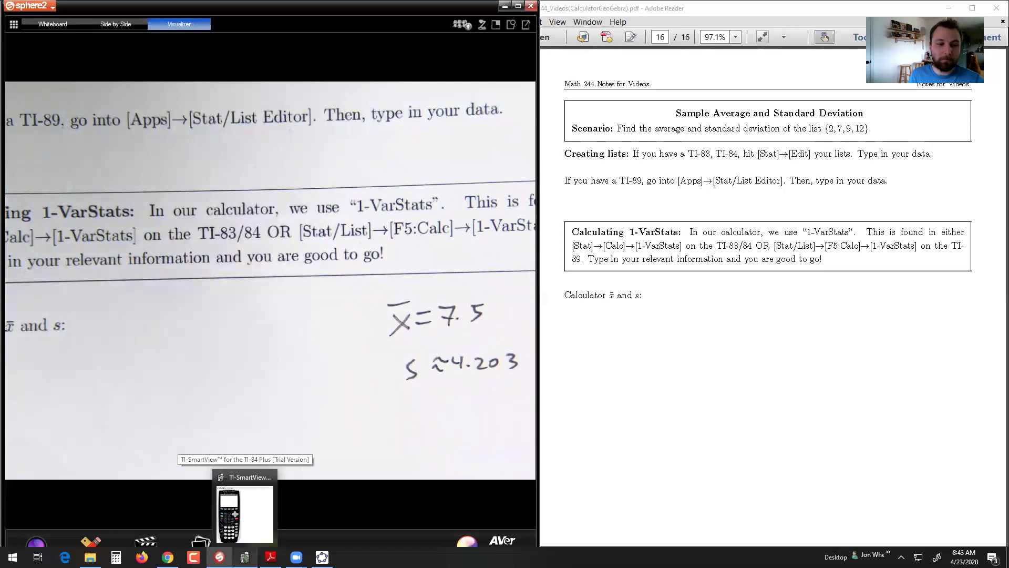
# - Open the STAT list editor in TI-SmartView and clear list L2
pyautogui.click(245, 513)
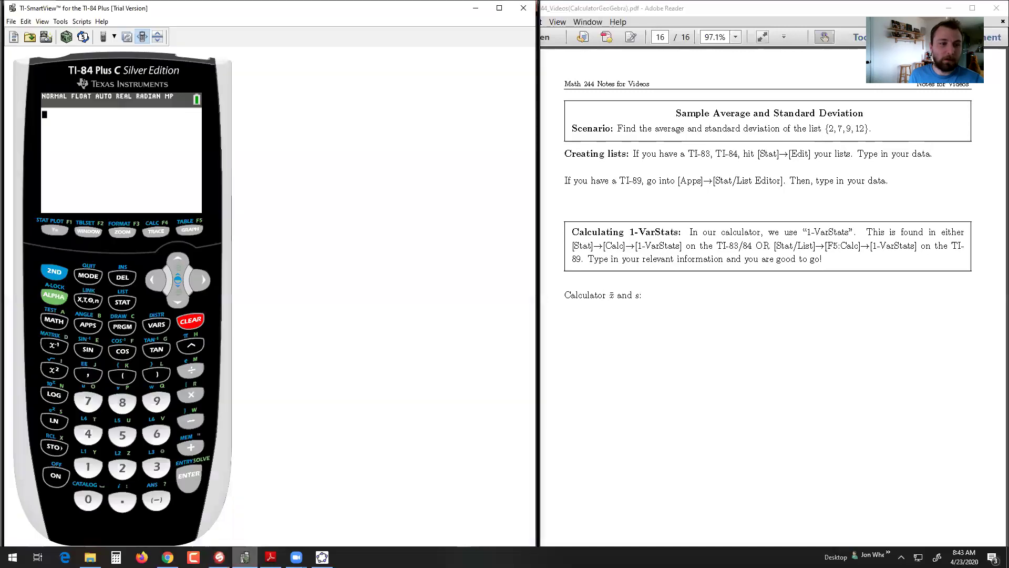
pyautogui.click(130, 307)
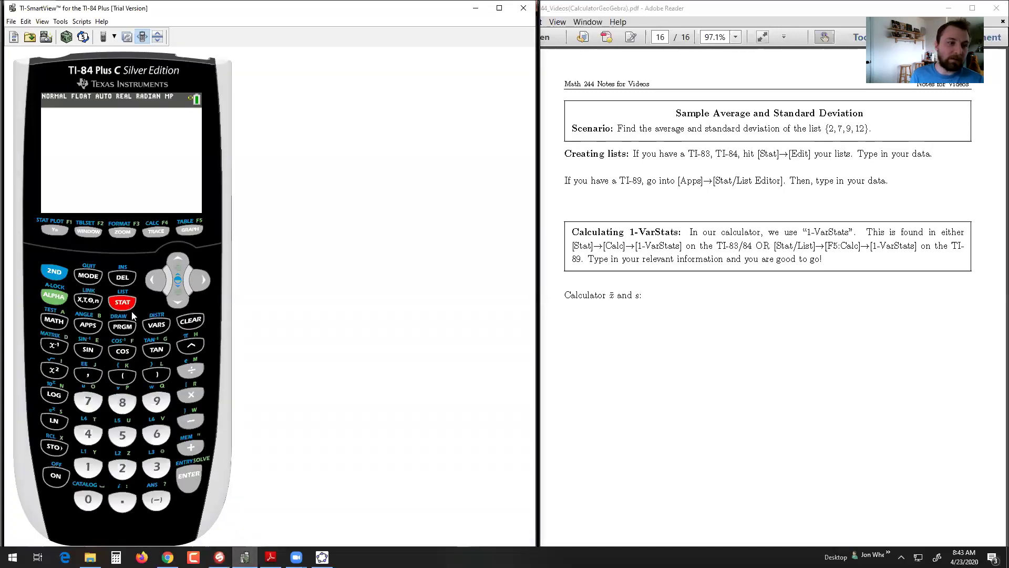
pyautogui.click(189, 473)
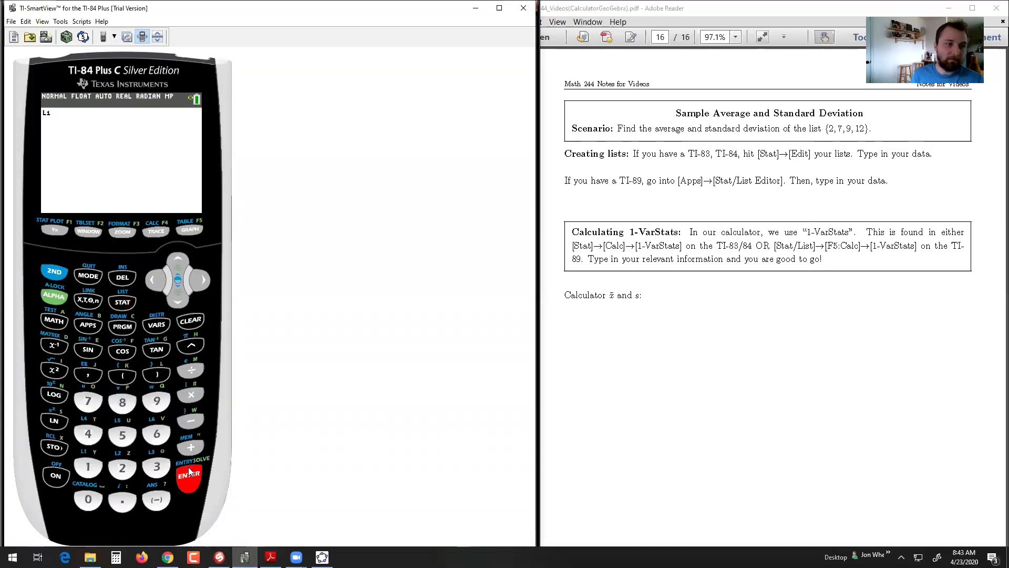
pyautogui.click(175, 255)
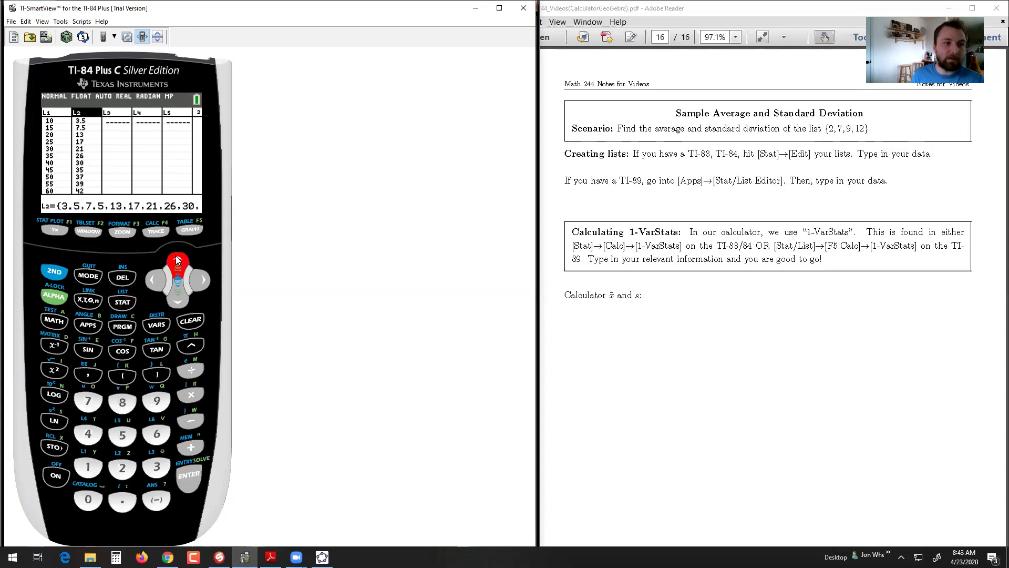
pyautogui.click(176, 256)
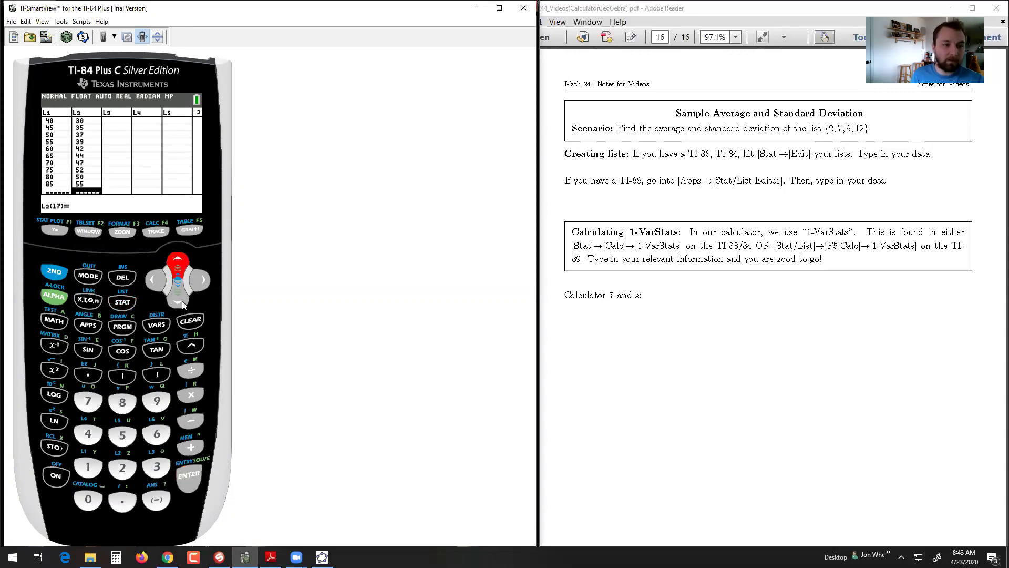
pyautogui.click(184, 305)
pyautogui.click(179, 266)
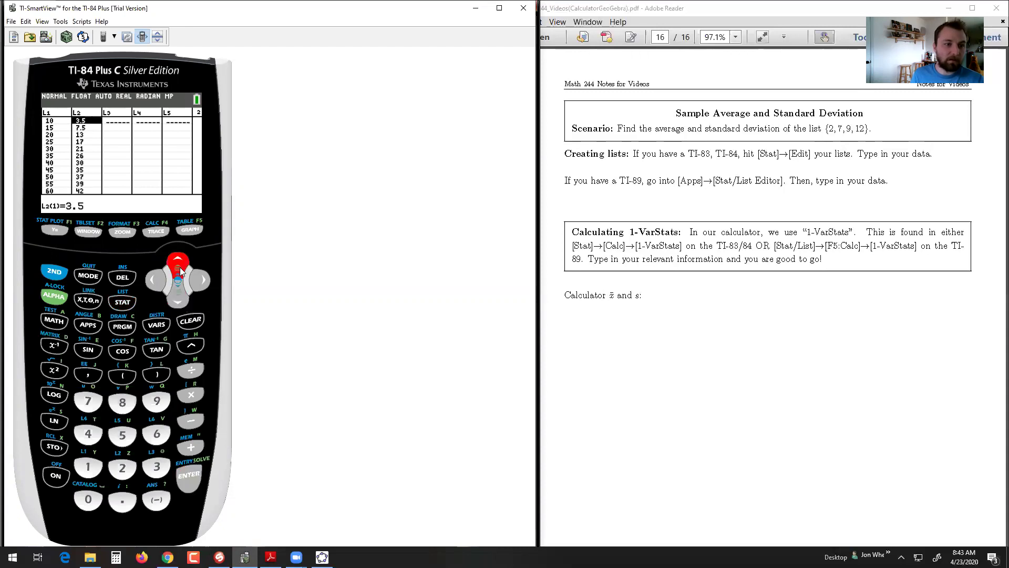
pyautogui.click(195, 322)
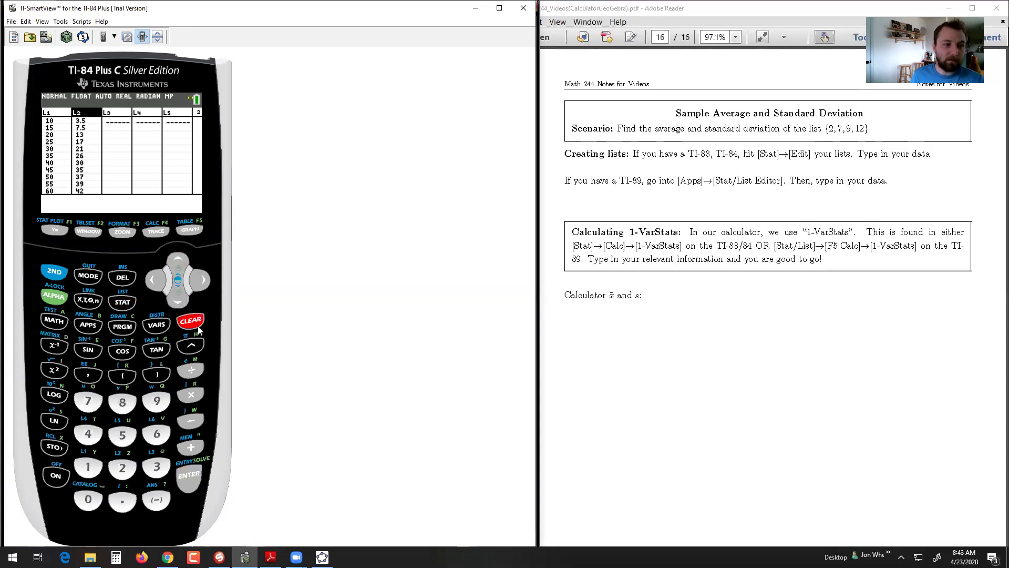
pyautogui.click(198, 479)
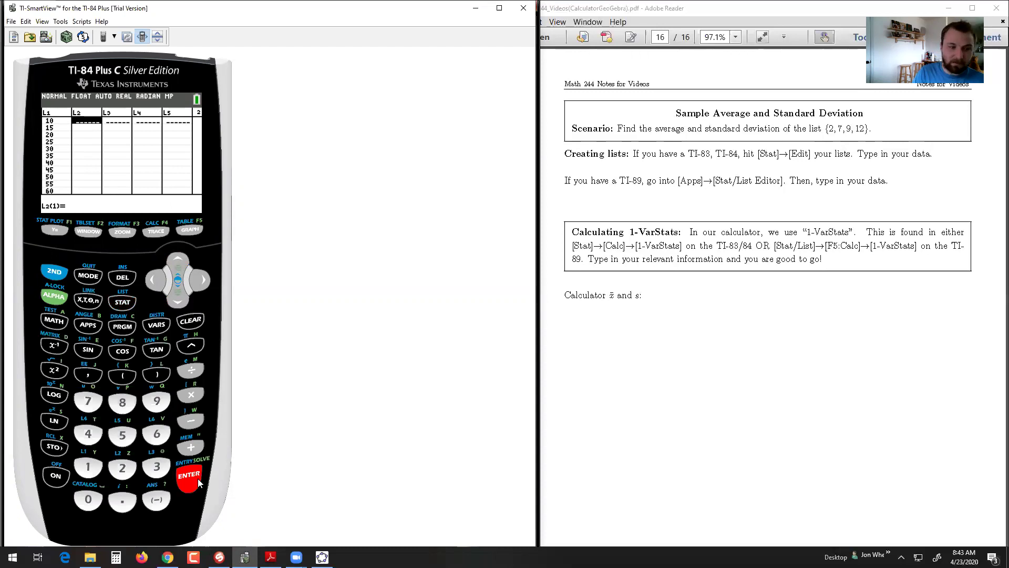
# - Clear all old values from list L1
pyautogui.press('Left')
pyautogui.press('Up')
pyautogui.press('Up')
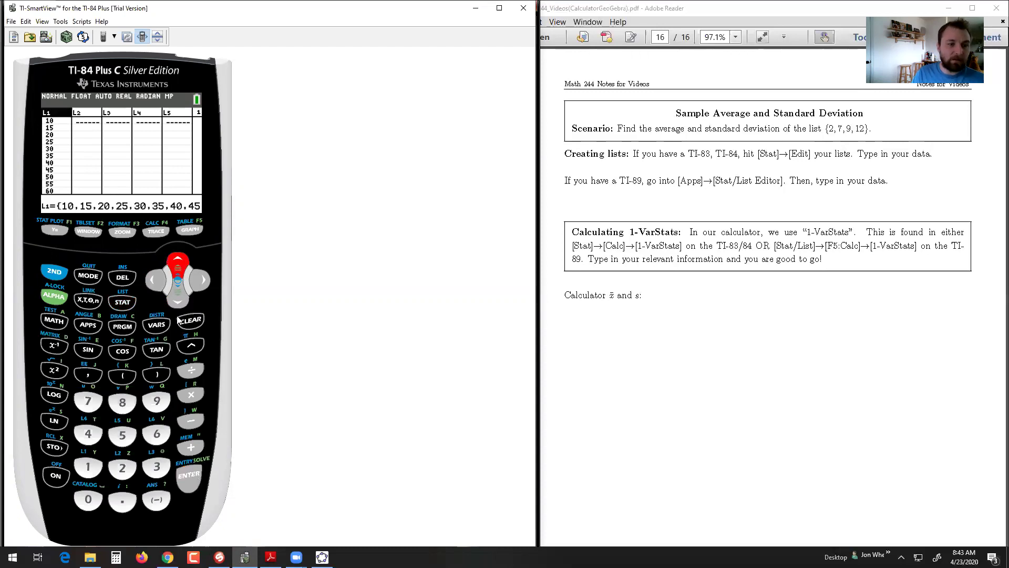
pyautogui.click(181, 322)
pyautogui.press('Return')
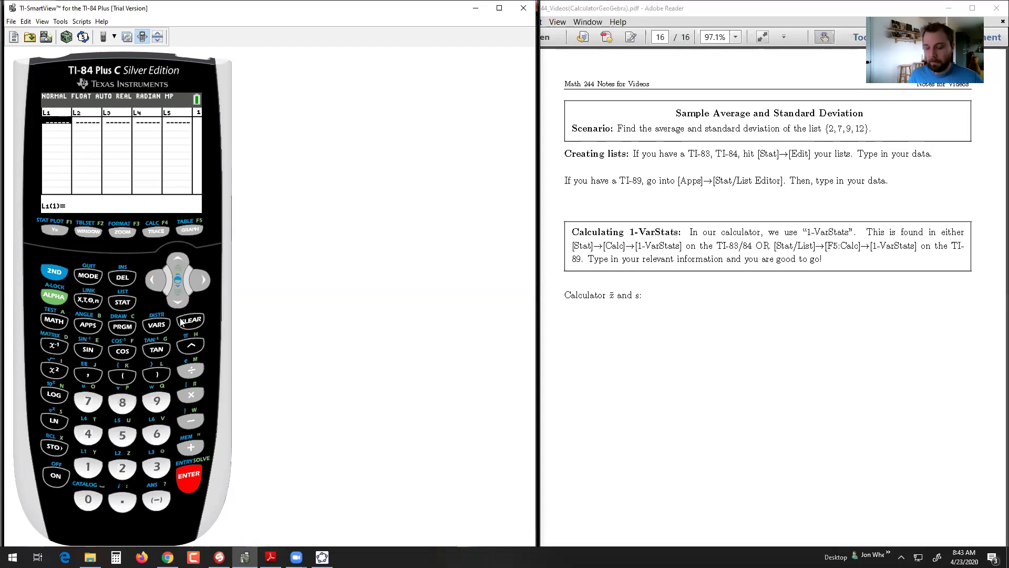
# - Enter 2, 7, 9, 12 into L1 and confirm L2 stays empty
pyautogui.press('2')
pyautogui.press('Return')
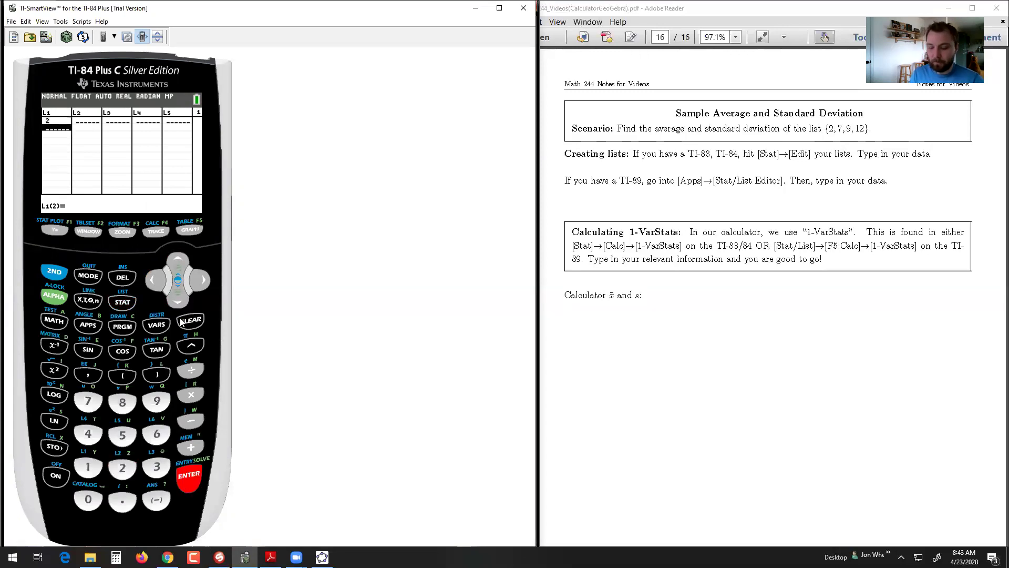
pyautogui.press('7')
pyautogui.press('Return')
pyautogui.press('9')
pyautogui.press('Return')
pyautogui.press('1')
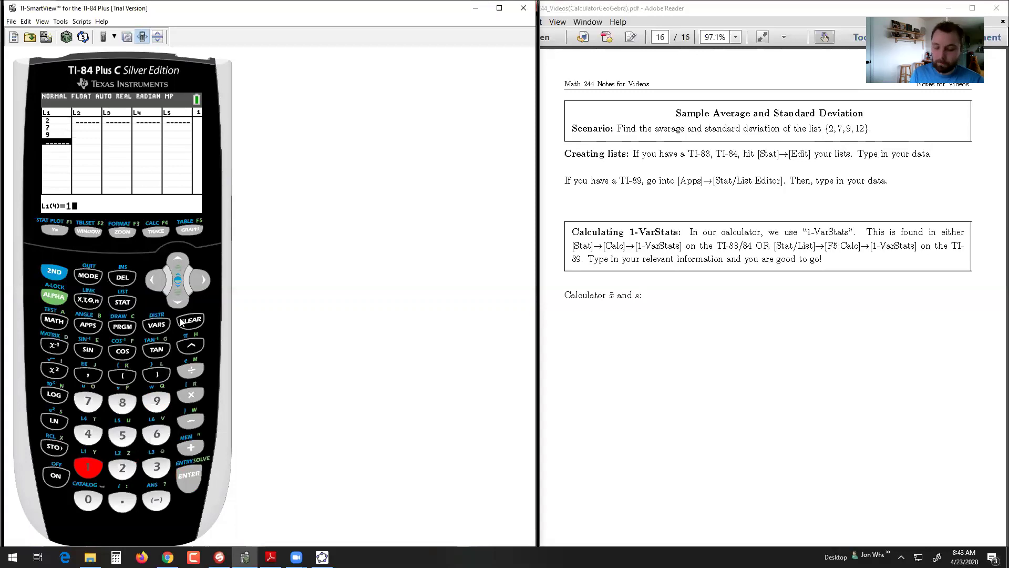
pyautogui.press('2')
pyautogui.press('Return')
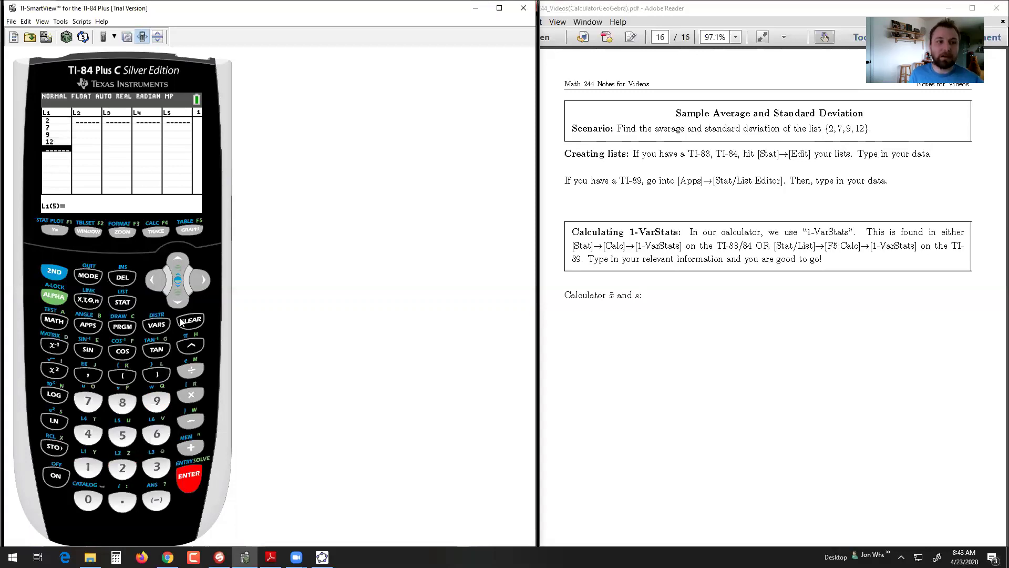
pyautogui.press('Right')
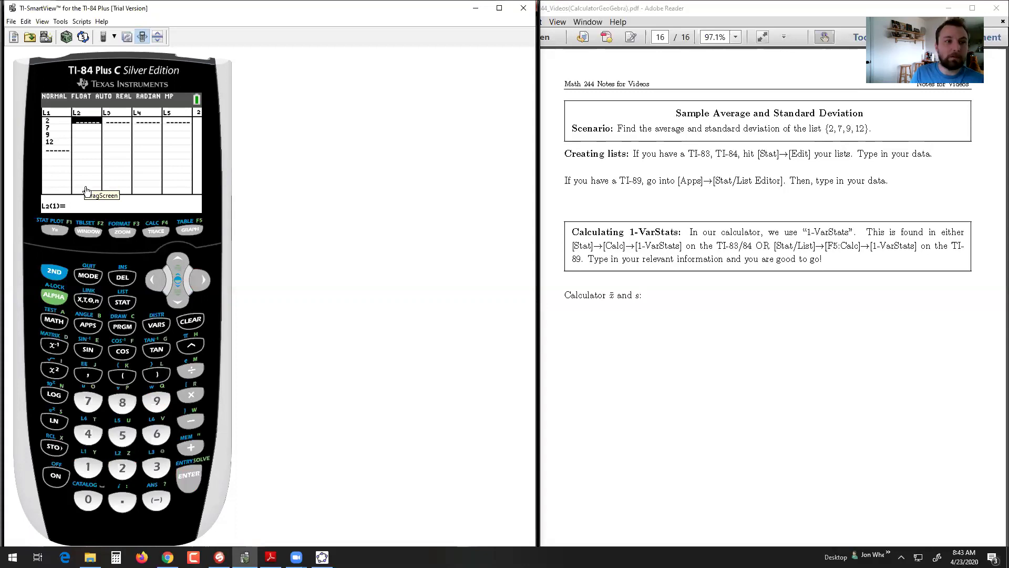
pyautogui.press('Down')
pyautogui.press('Left')
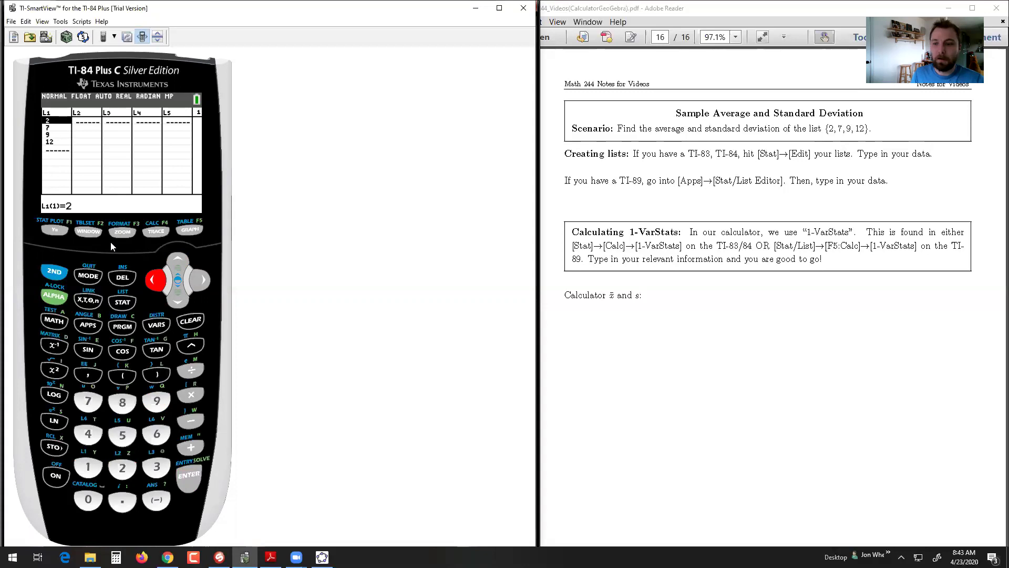
# - Run 1-Var Stats on L1 and review x̄ 7.5, Sx 4.203, n 4, Med 8, maxX 12
pyautogui.click(127, 306)
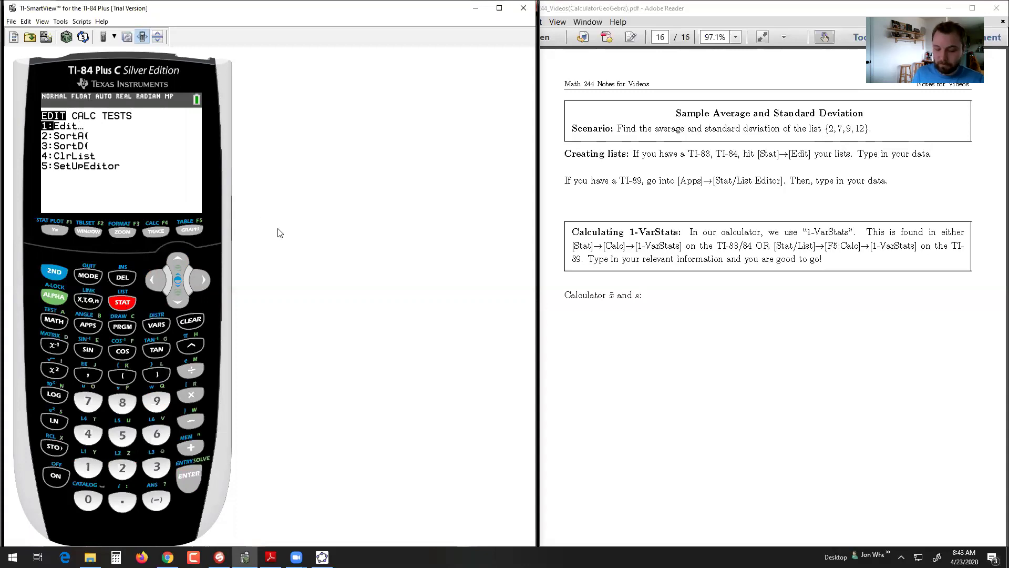
pyautogui.press('Right')
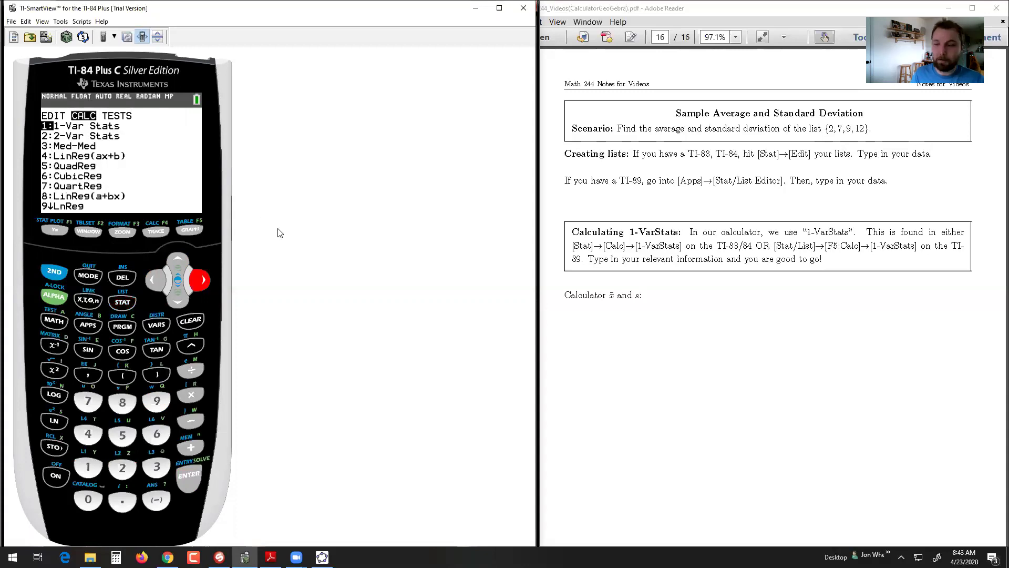
pyautogui.press('Return')
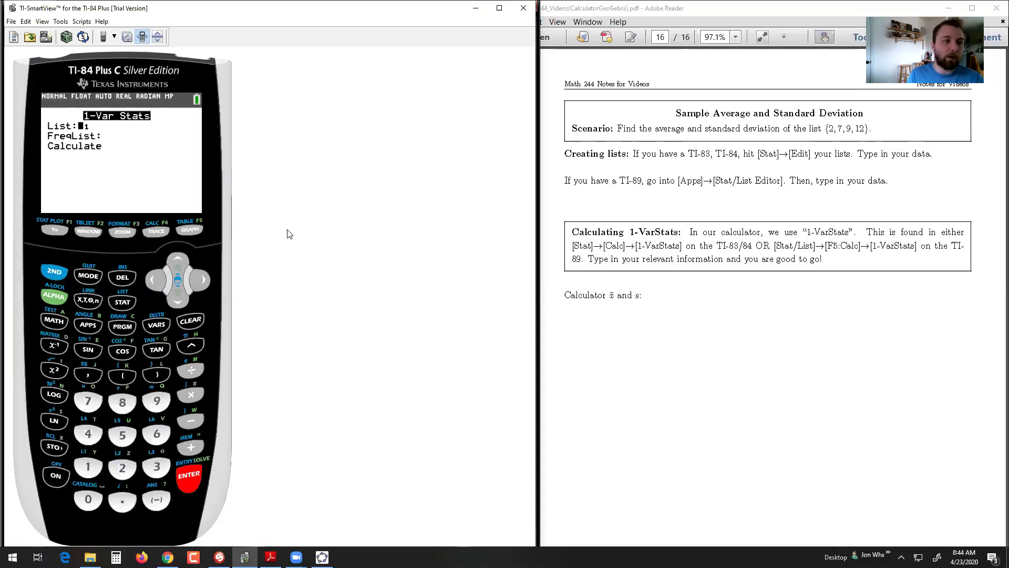
pyautogui.press('Down')
pyautogui.press('Down')
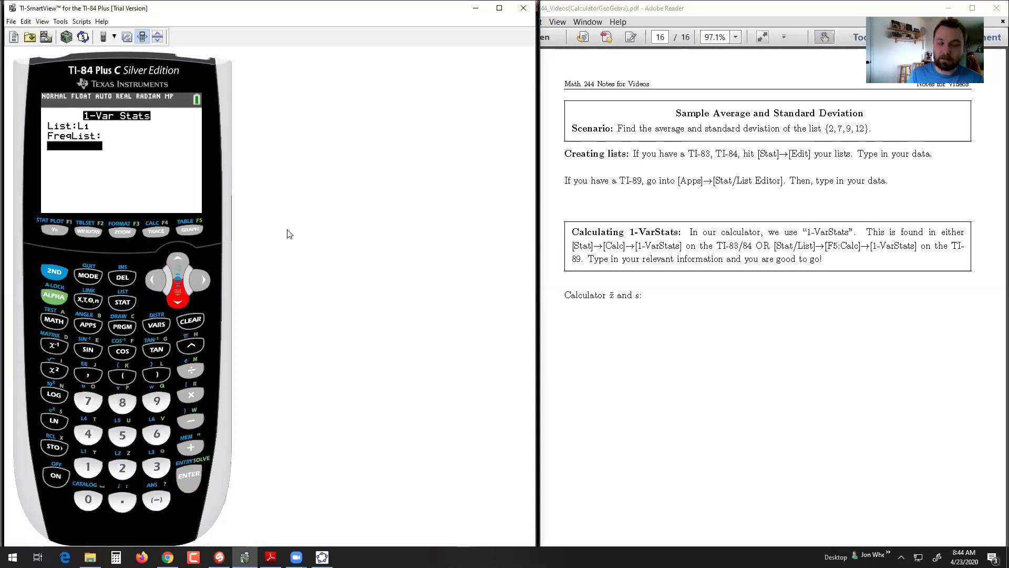
pyautogui.press('Return')
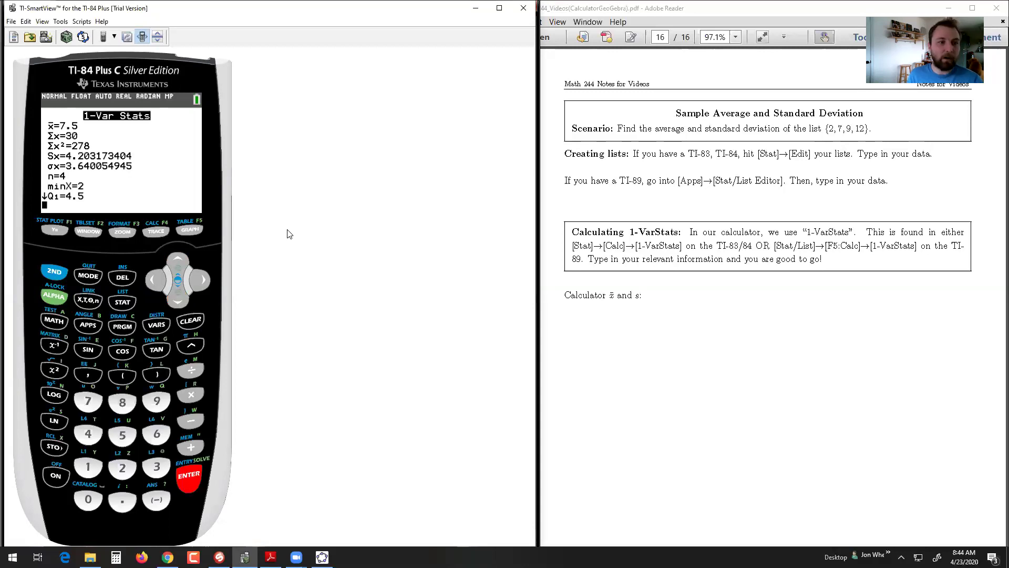
pyautogui.press('Down')
pyautogui.press('Down')
pyautogui.press('Down')
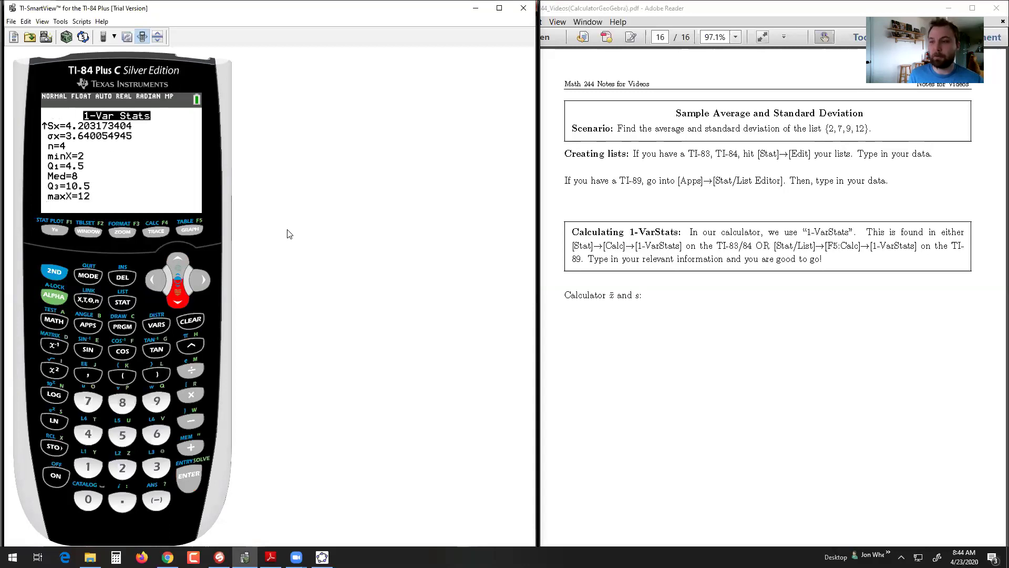
# - Scroll the PDF notes to the GeoGebra section and close GeoGebra Probability without saving
pyautogui.click(581, 282)
pyautogui.scroll(-1, 581, 282)
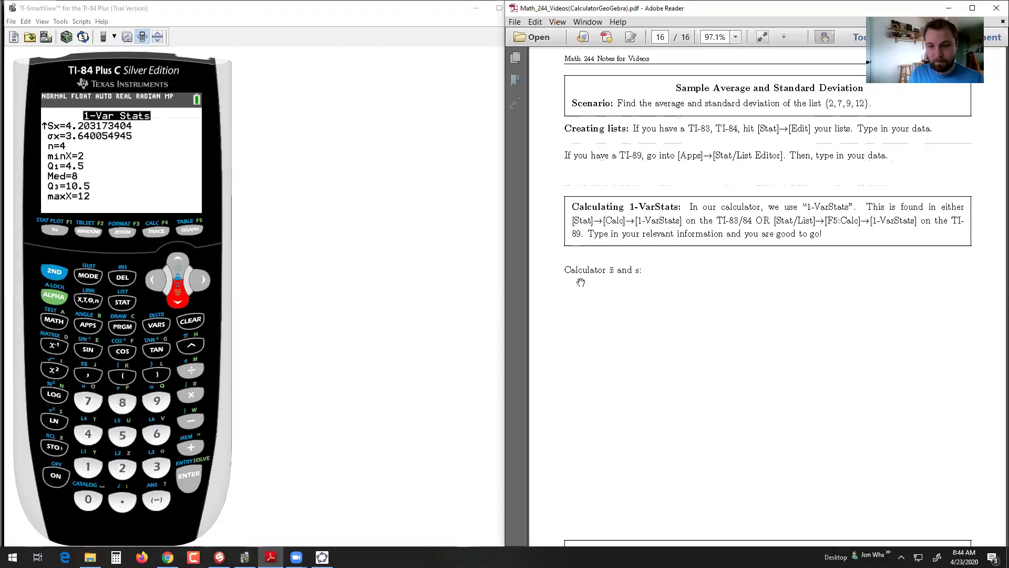
pyautogui.scroll(-4, 581, 282)
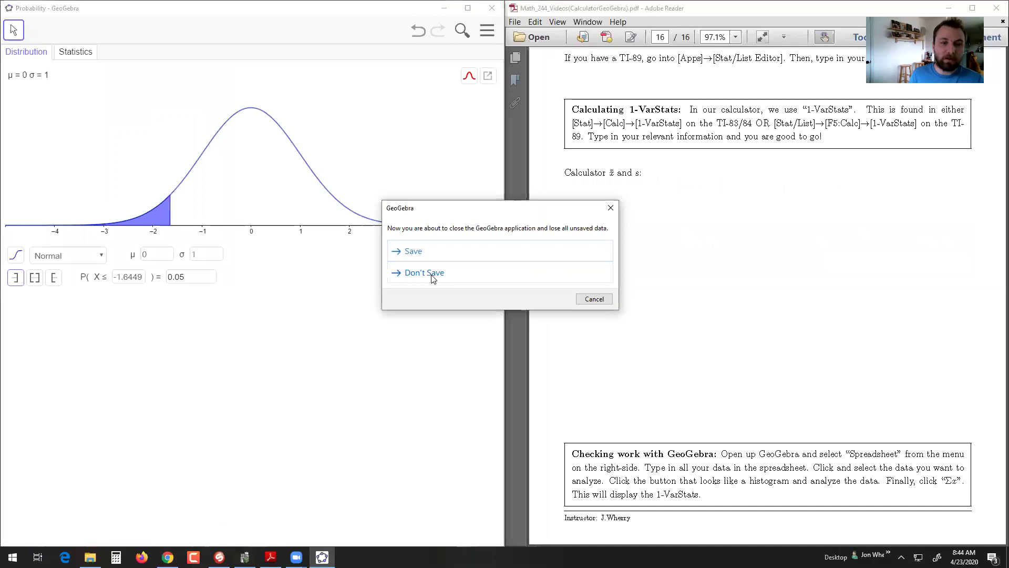
pyautogui.click(424, 272)
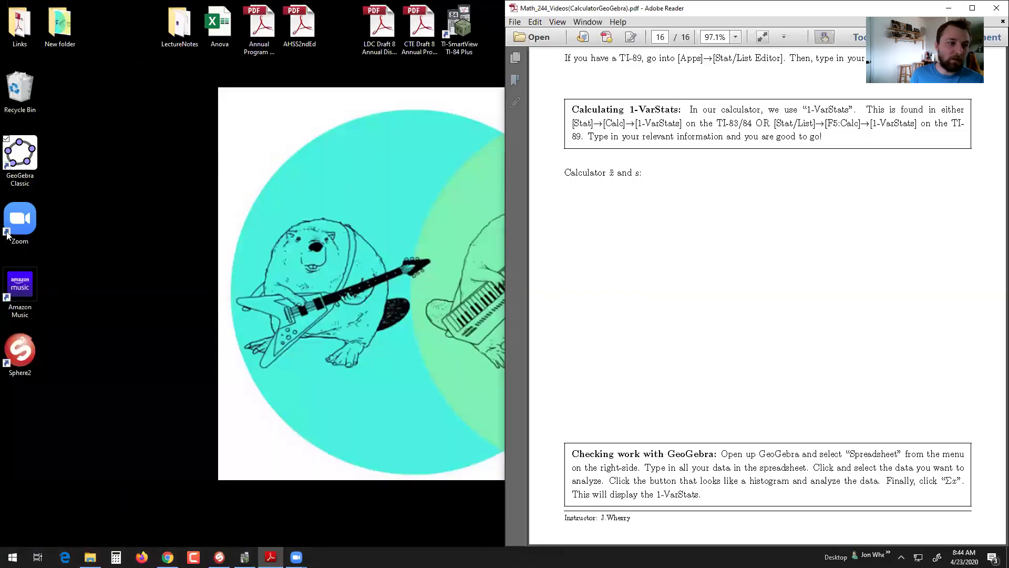
# - Launch GeoGebra Classic and choose the Spreadsheet app
pyautogui.doubleClick(20, 157)
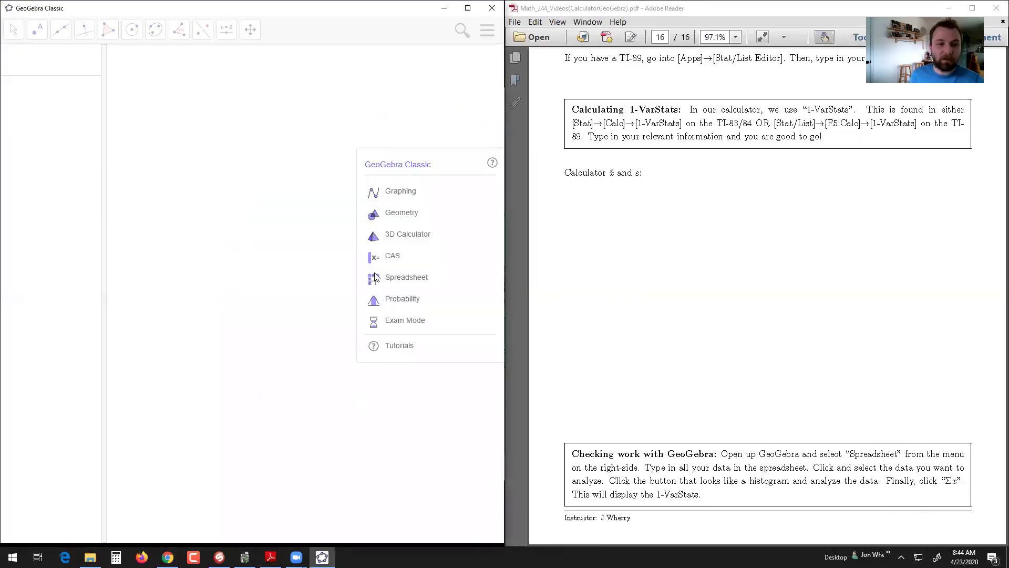
pyautogui.click(402, 282)
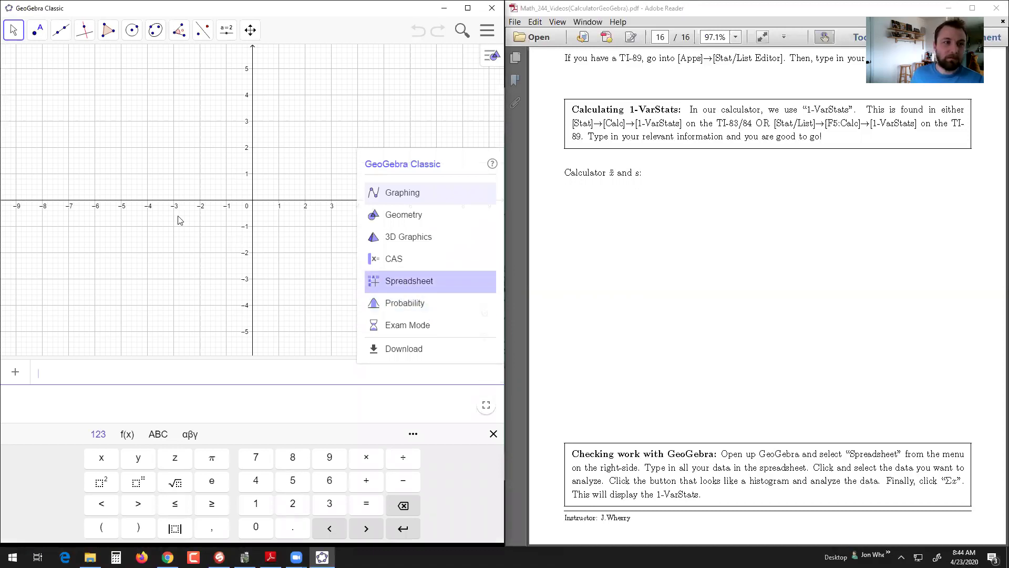
# - Type 2, 7, 9, 12 into cells A1–A4 and select that range
pyautogui.click(37, 64)
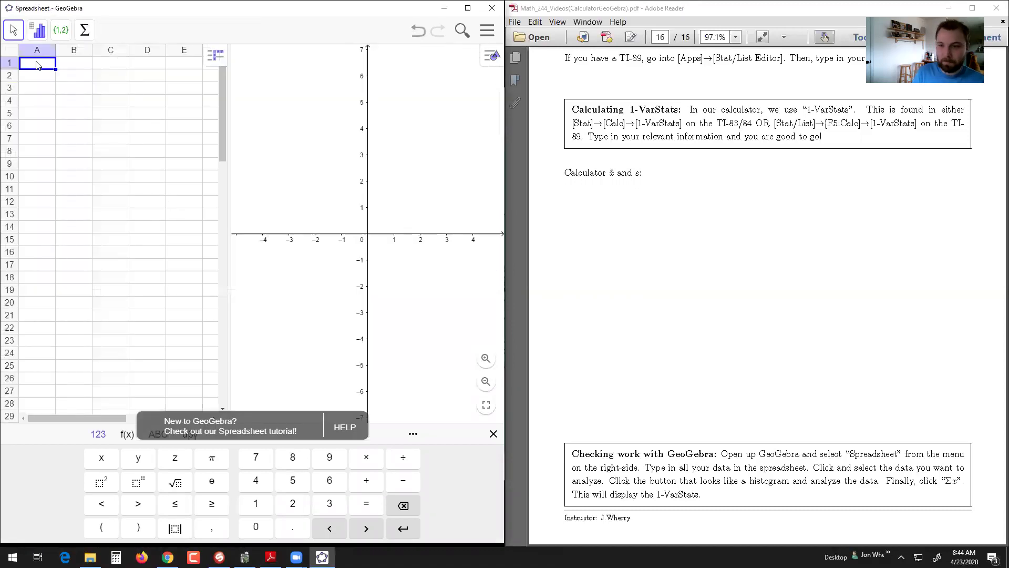
pyautogui.write('2')
pyautogui.press('Return')
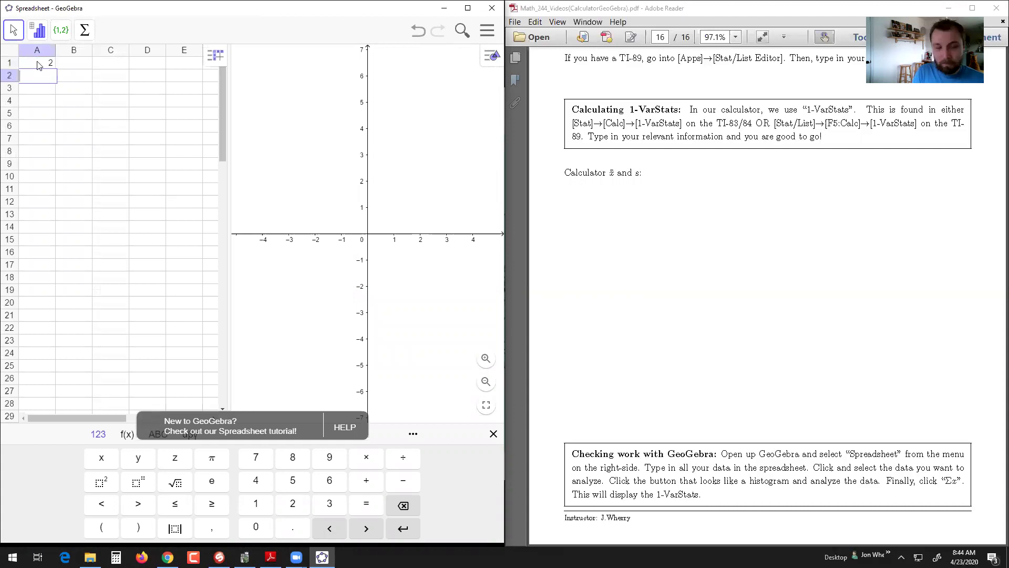
pyautogui.write('7')
pyautogui.press('Return')
pyautogui.write('9')
pyautogui.press('Return')
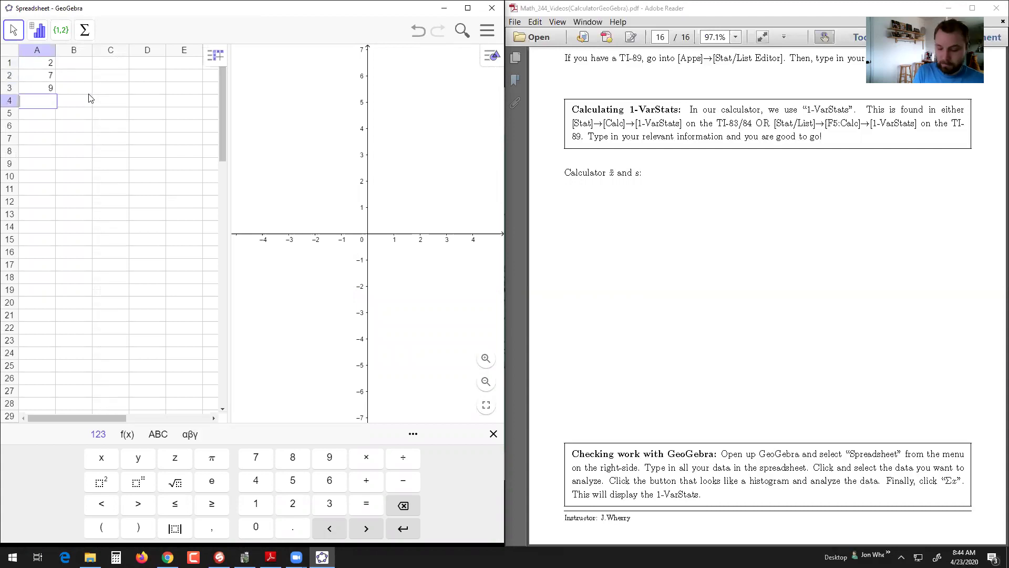
pyautogui.write('12')
pyautogui.press('Return')
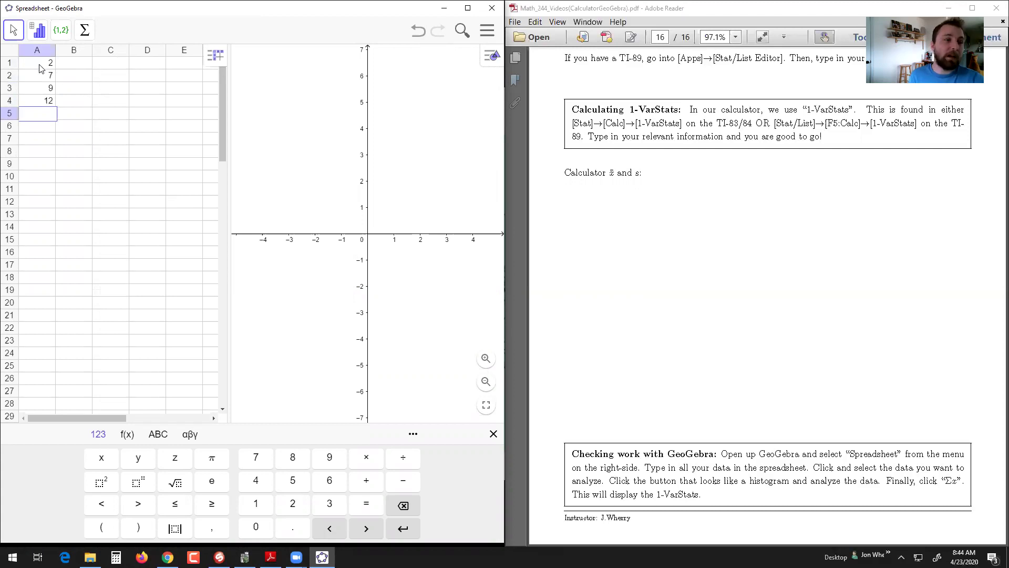
pyautogui.moveTo(40, 68); pyautogui.dragTo(41, 99)
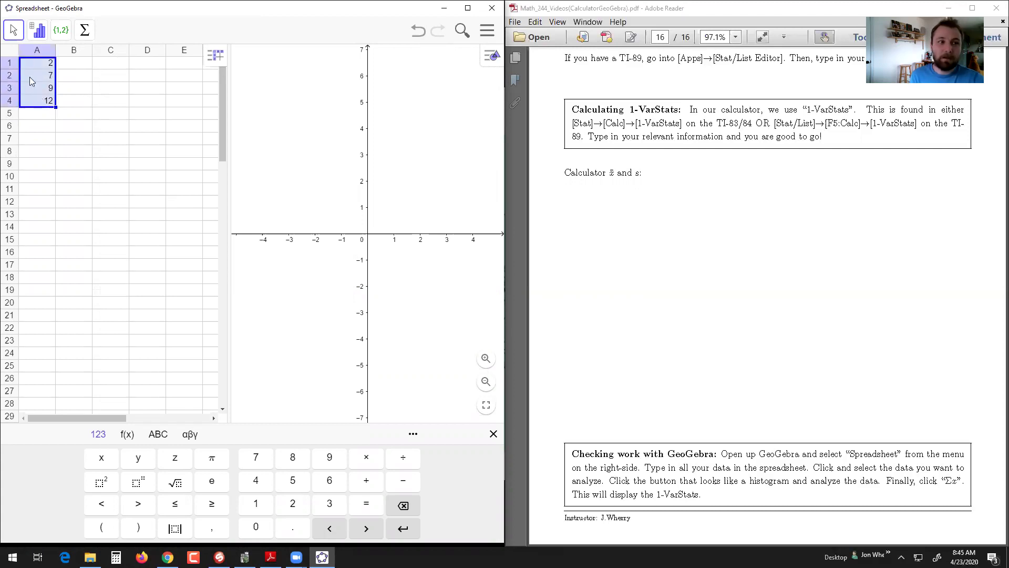
# - Start One Variable Analysis on A1:A4 to show its histogram and chart-type choices
pyautogui.click(36, 32)
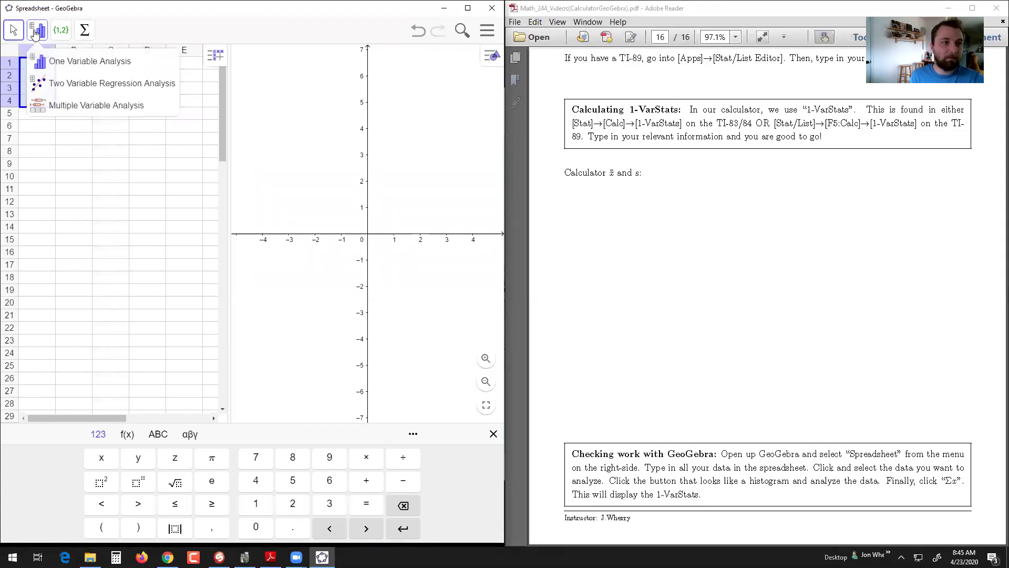
pyautogui.click(64, 62)
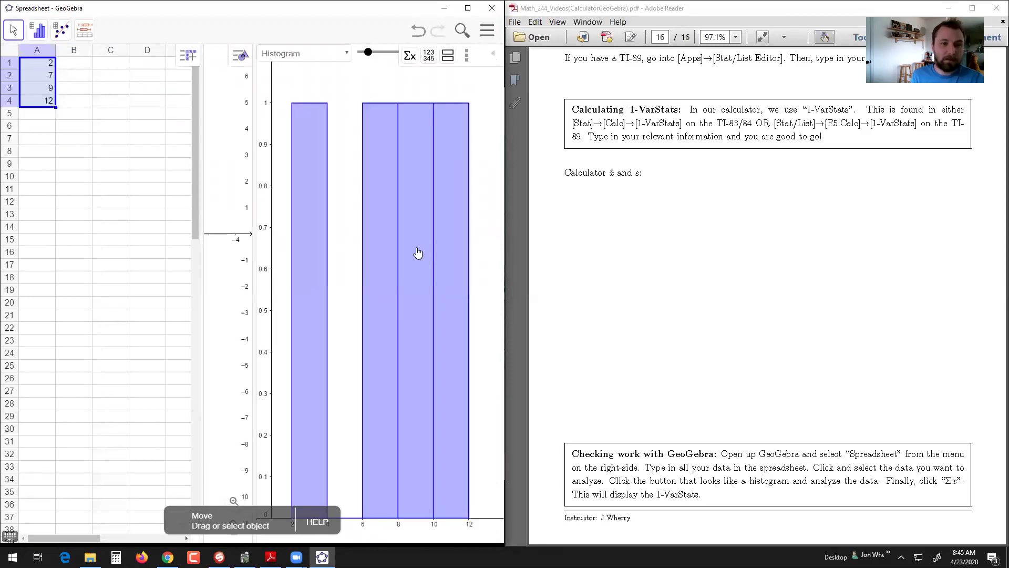
pyautogui.click(338, 55)
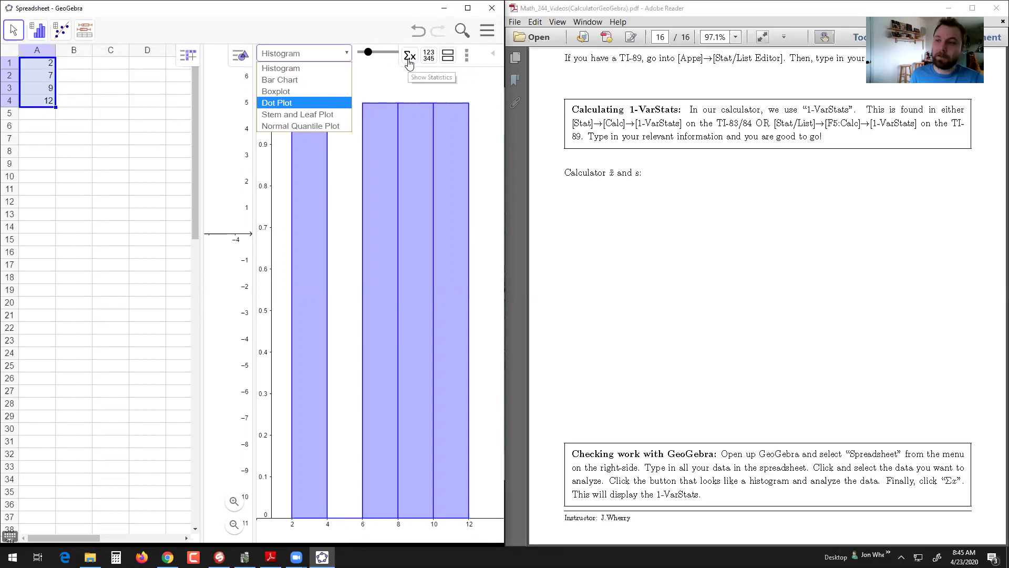
# - Show the statistics table: n 4, mean 7.5, s 4.2032, median 8, max 12
pyautogui.click(410, 64)
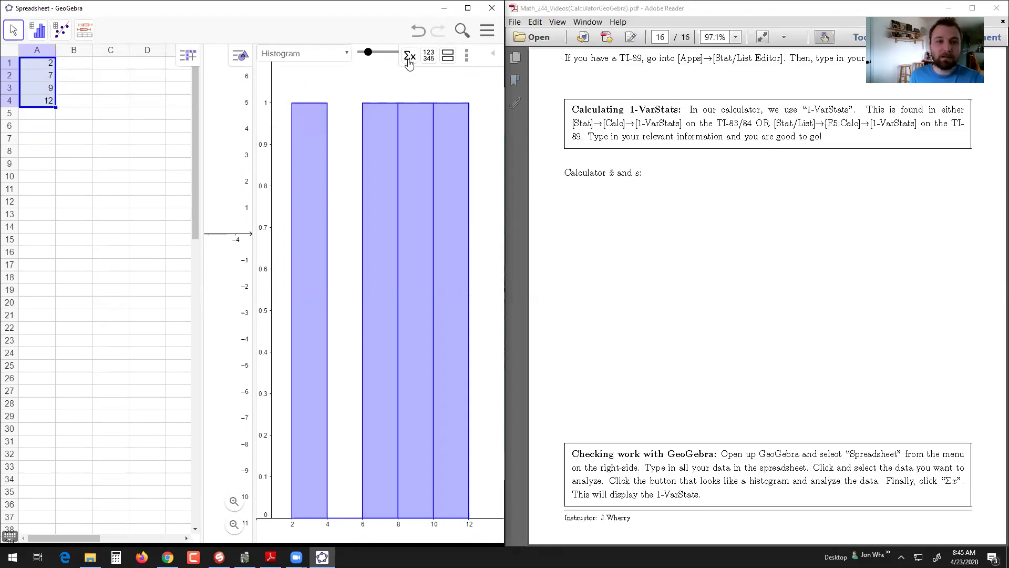
pyautogui.click(410, 64)
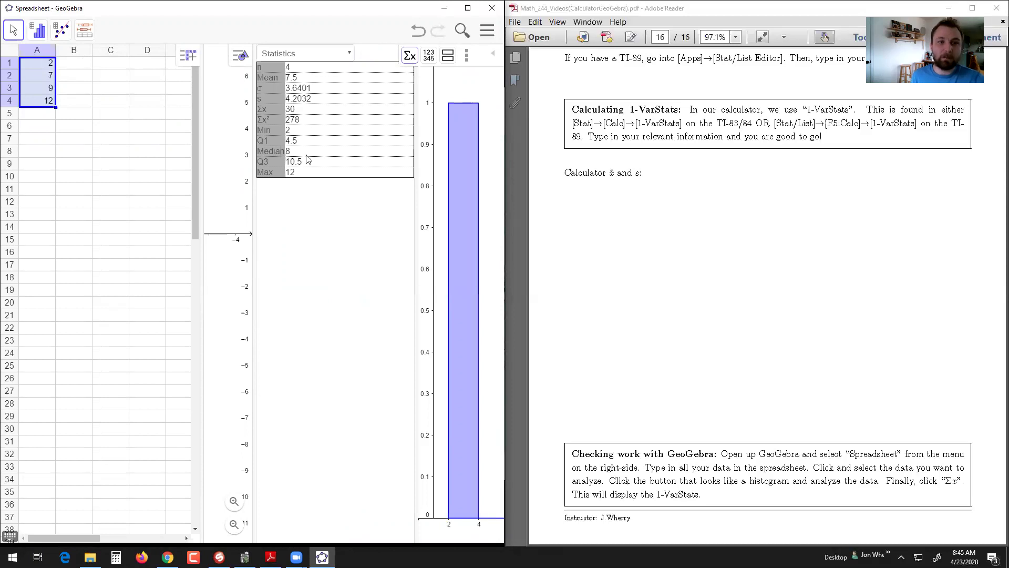